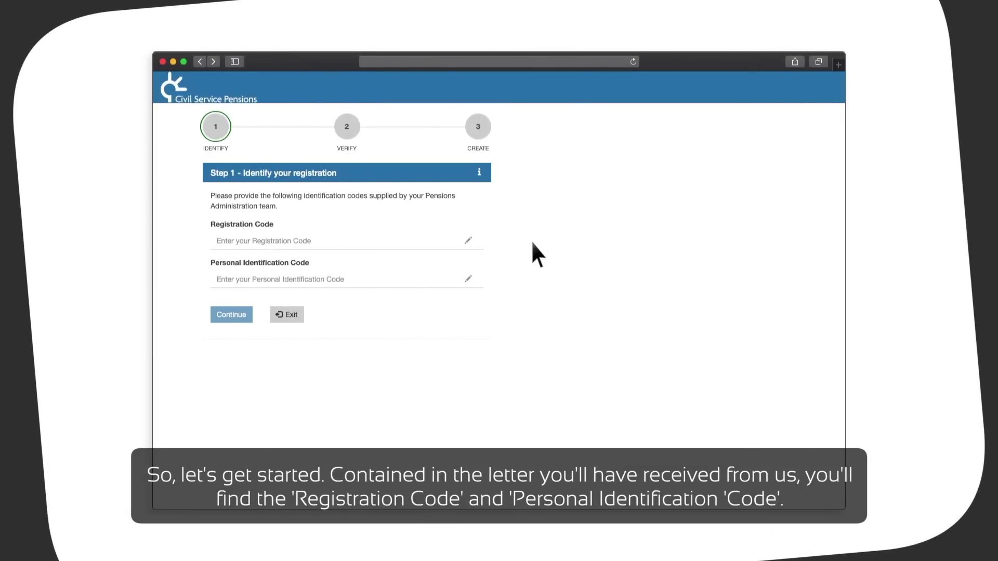
Enter the registration code and personal identification code from the letter, then continue to Step 2
{"action": "left_click", "coordinate": [410, 243]}
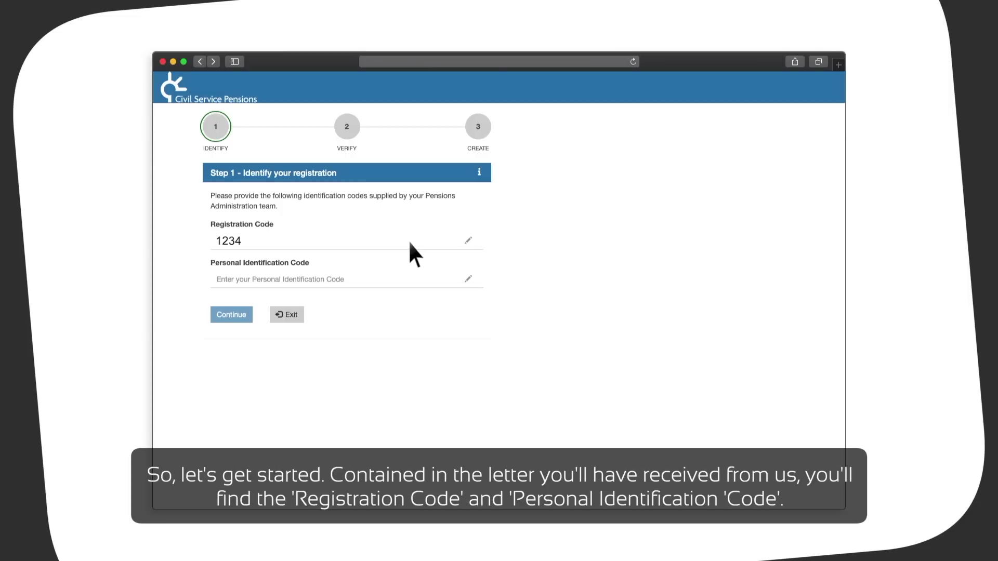
{"action": "left_click", "coordinate": [410, 281]}
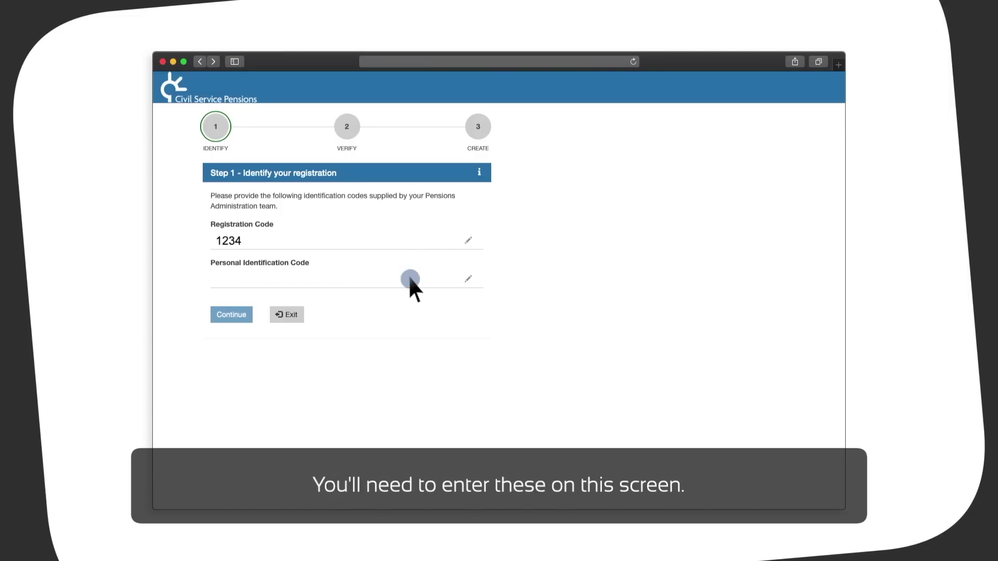
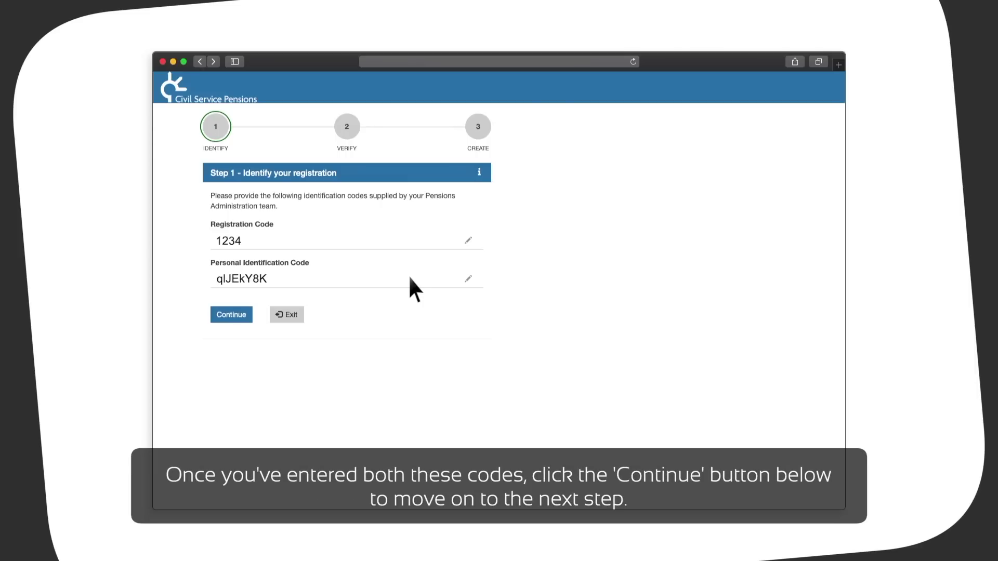
{"action": "left_click", "coordinate": [232, 314]}
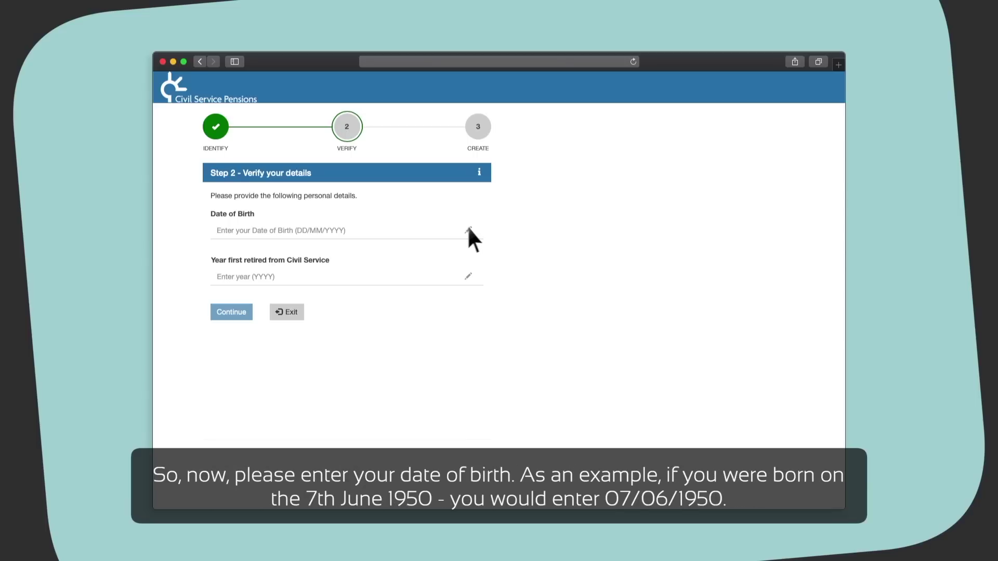
Fill in 07/06/1950 as the date of birth
{"action": "left_click", "coordinate": [446, 229]}
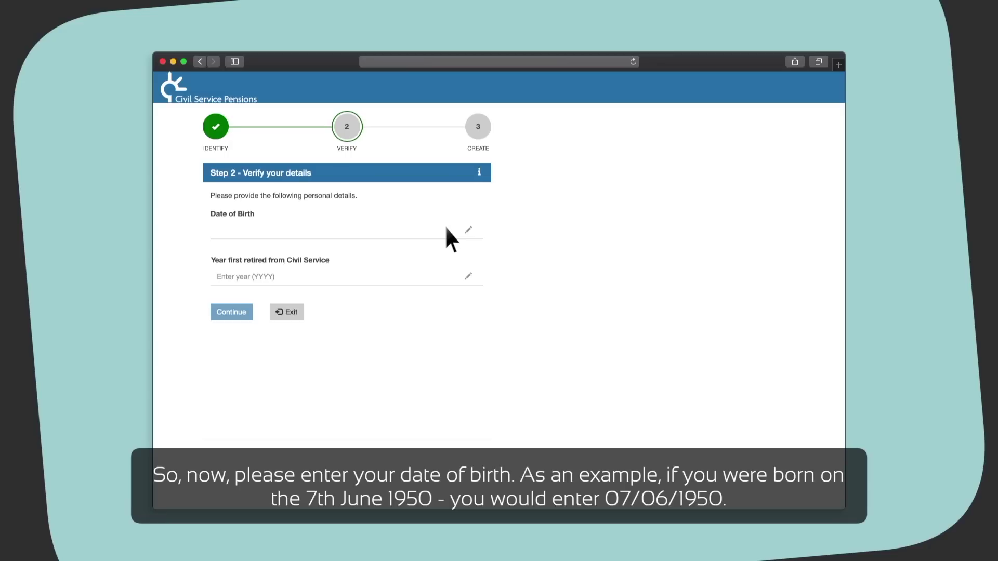
{"action": "type", "text": "07/06/1950"}
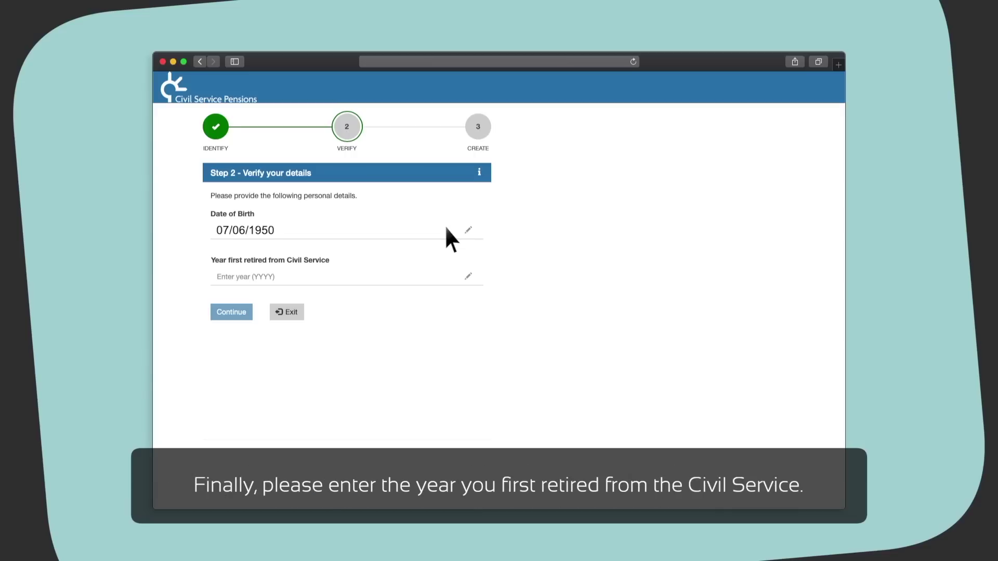
Enter 2001 as the year first retired and submit the Step 2 details
{"action": "left_click", "coordinate": [446, 276]}
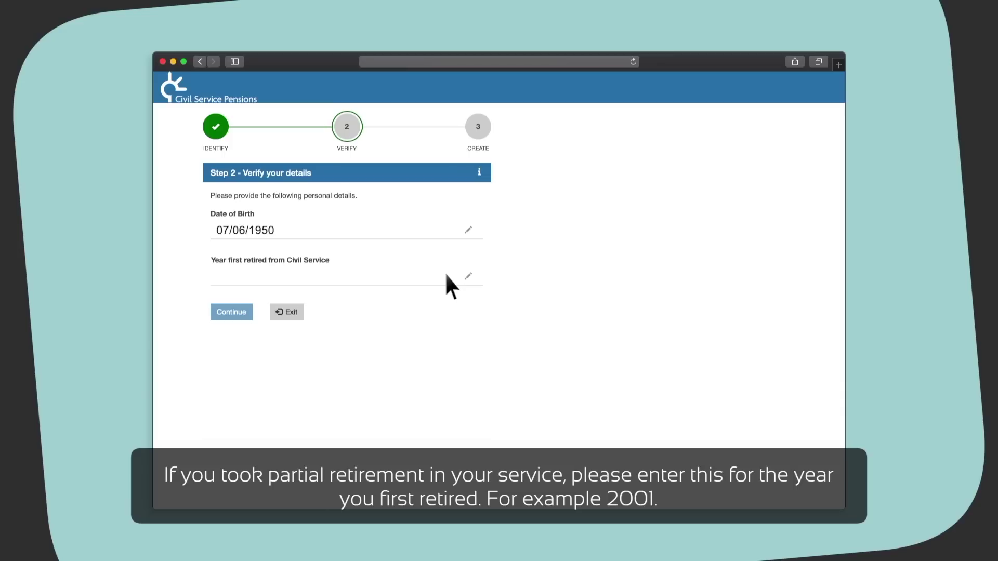
{"action": "type", "text": "2001"}
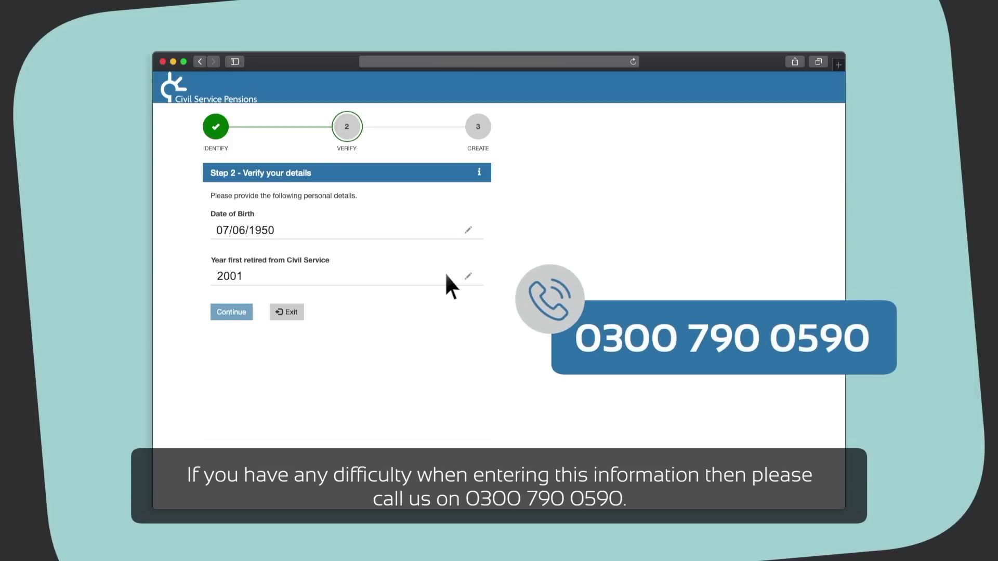
{"action": "left_click", "coordinate": [232, 311]}
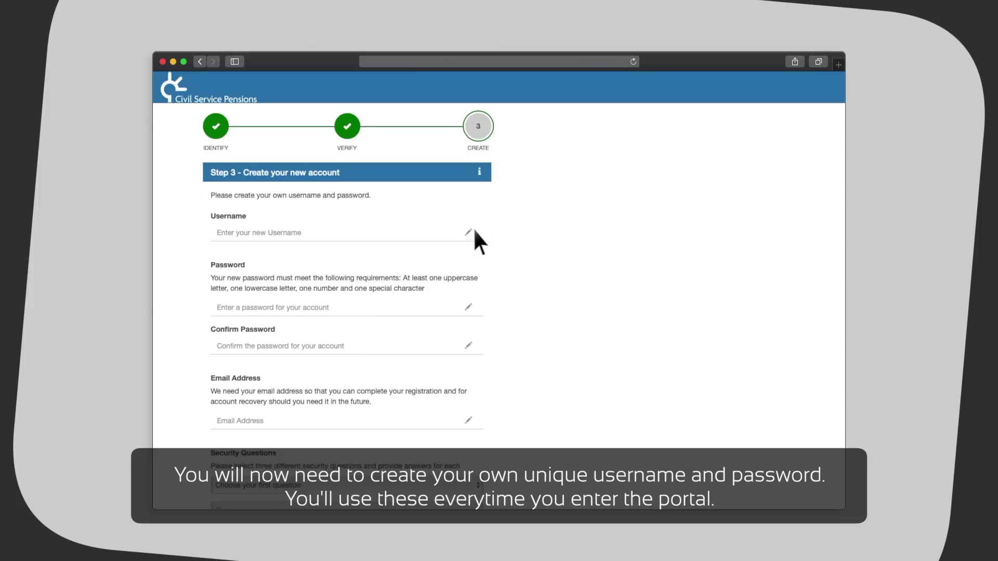
Fill in a username, the account password and its confirmation, and the contact e-mail address
{"action": "left_click", "coordinate": [434, 231]}
{"action": "type", "text": "Testmembe"}
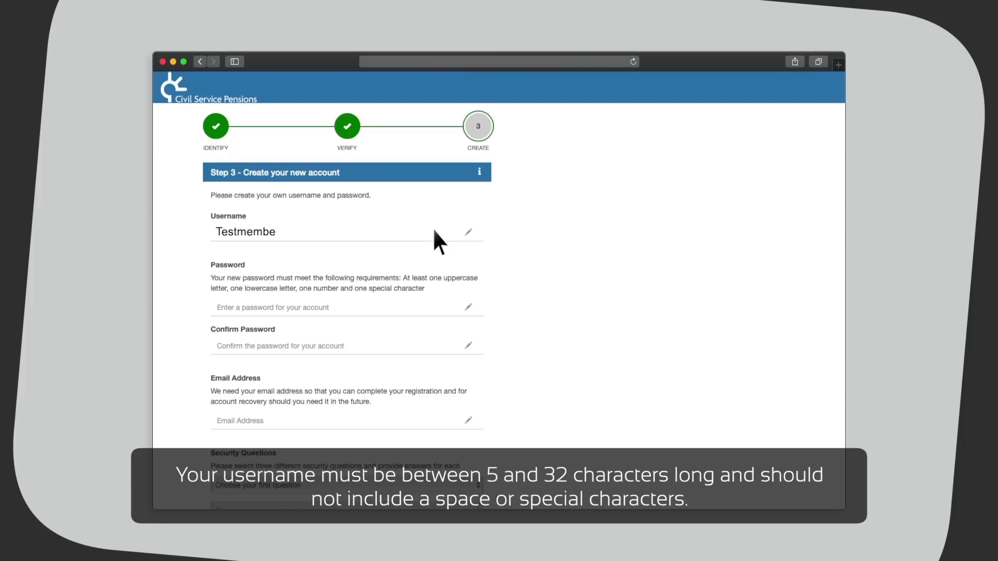
{"action": "type", "text": "r9876"}
{"action": "left_click", "coordinate": [435, 307]}
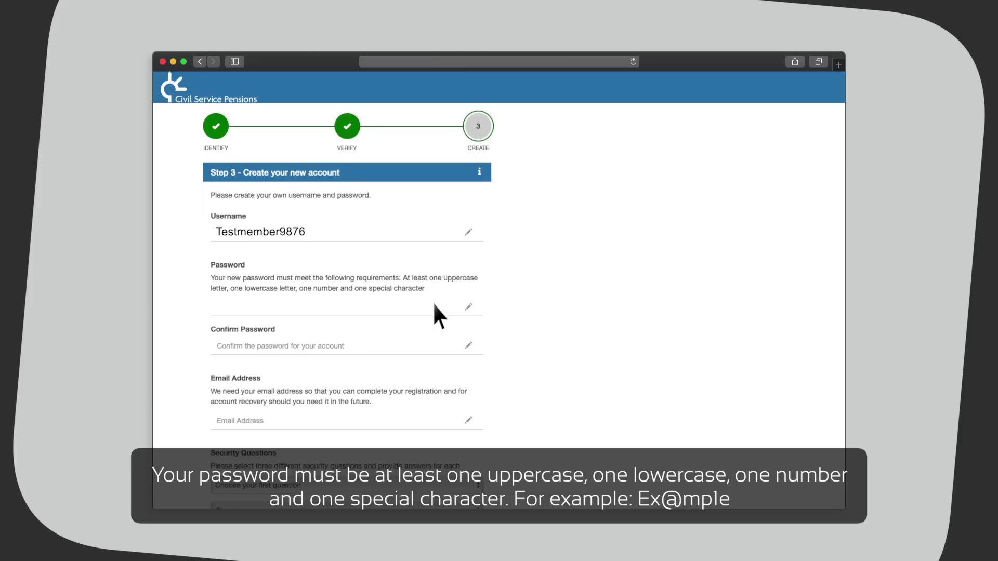
{"action": "left_click", "coordinate": [434, 345]}
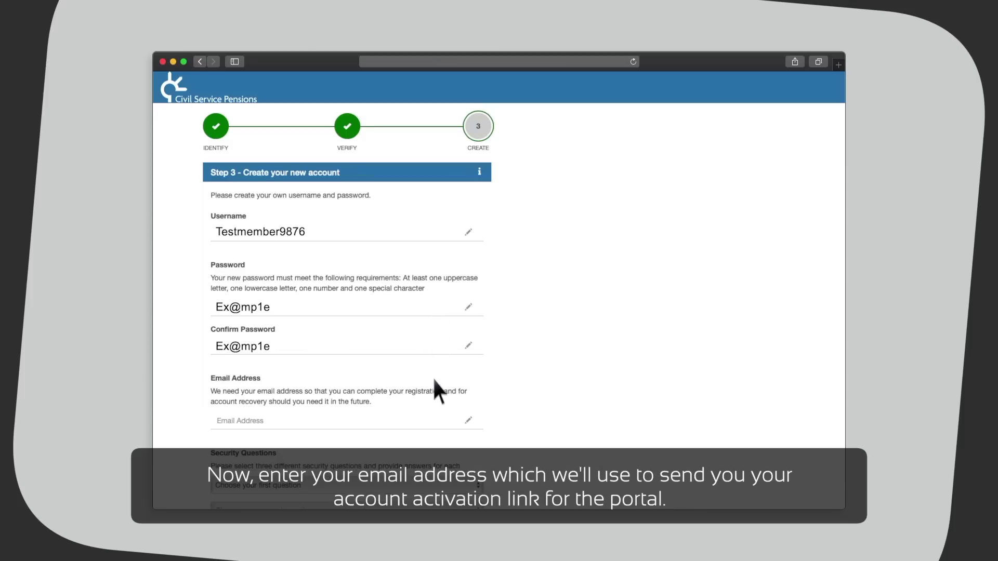
{"action": "left_click", "coordinate": [435, 419]}
{"action": "type", "text": "myname@examp"}
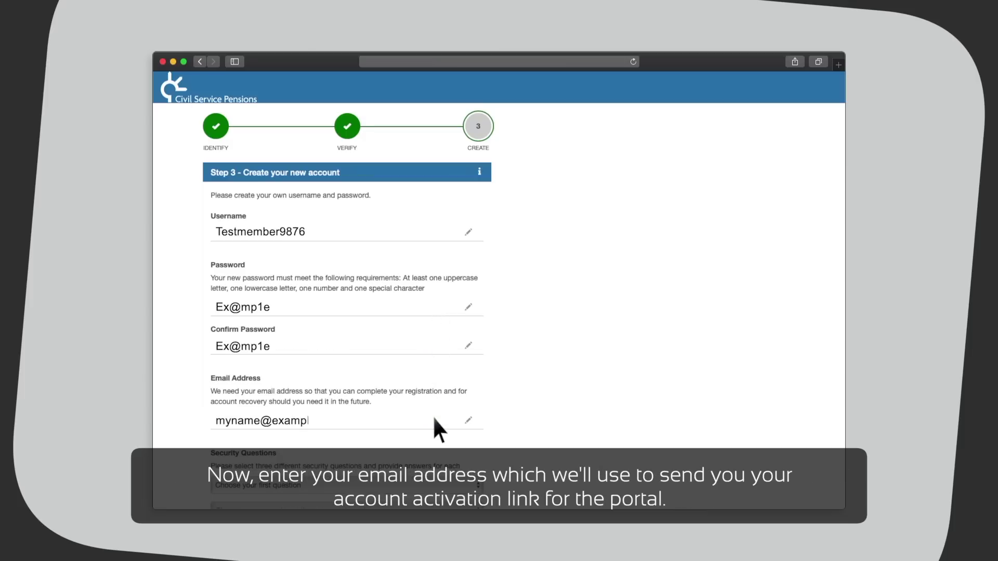
{"action": "type", "text": "le.co.uk"}
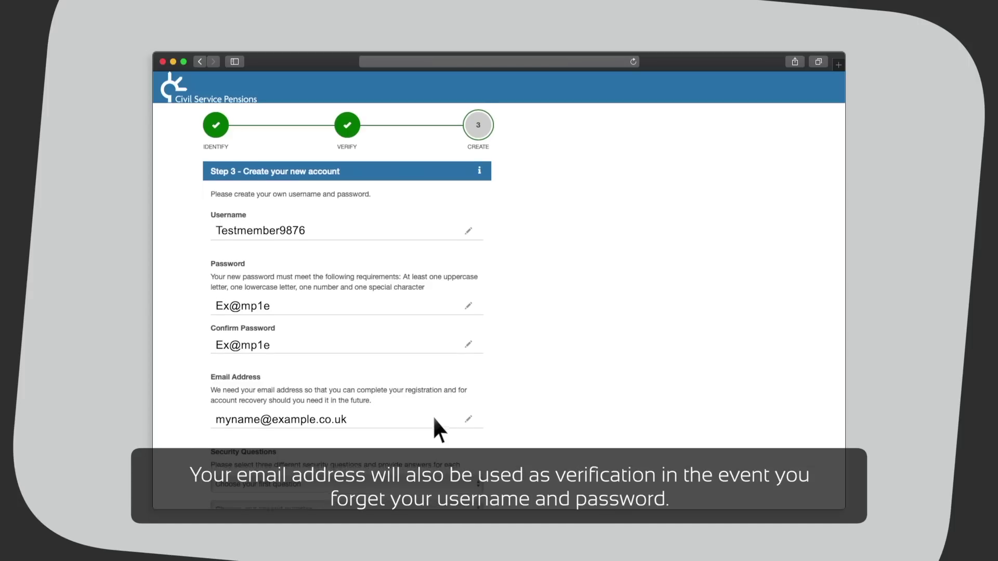
Choose the dream vacation country as the first security question and enter its answer
{"action": "scroll", "coordinate": [435, 419], "scroll_direction": "down", "scroll_amount": 6}
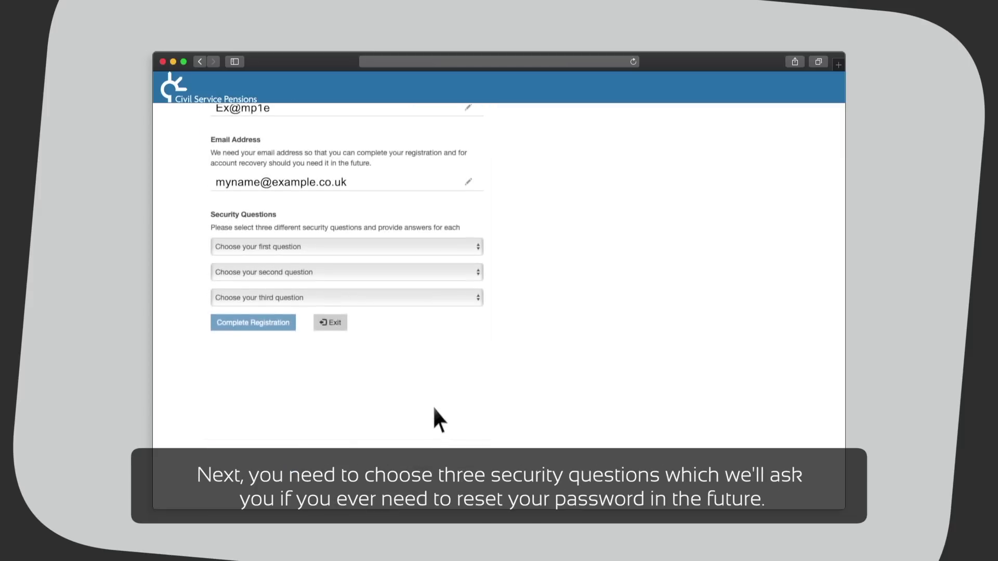
{"action": "left_click", "coordinate": [434, 242]}
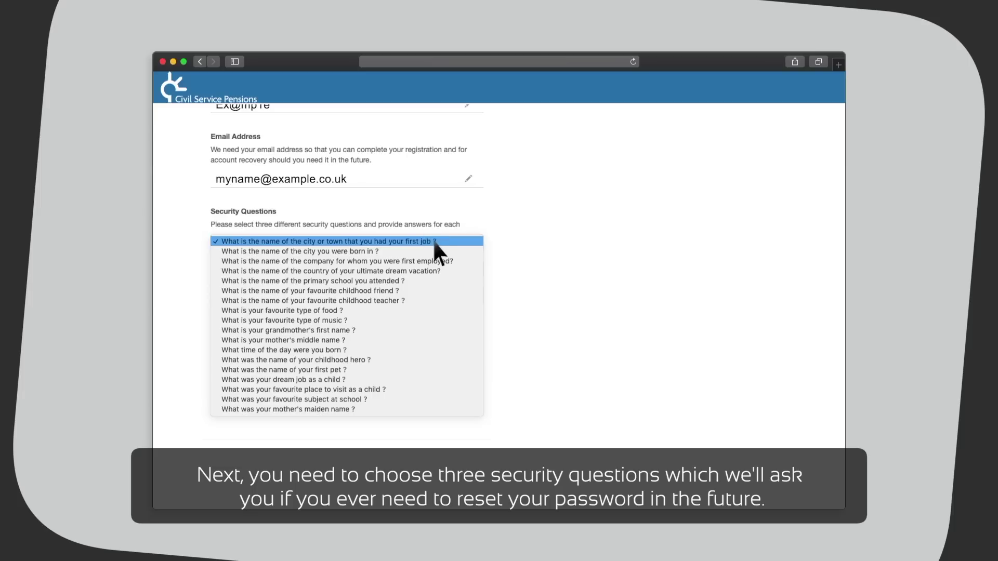
{"action": "left_click", "coordinate": [435, 271]}
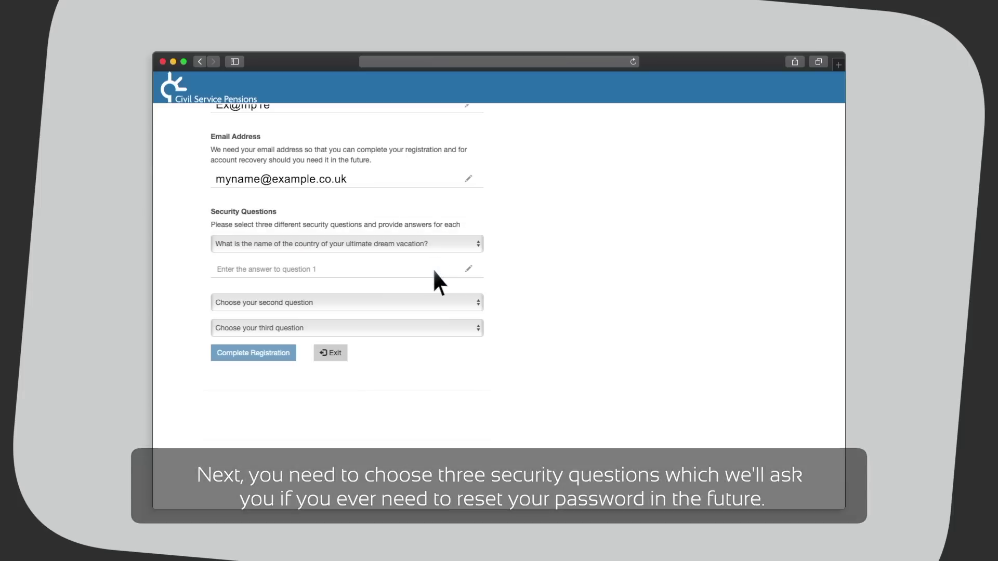
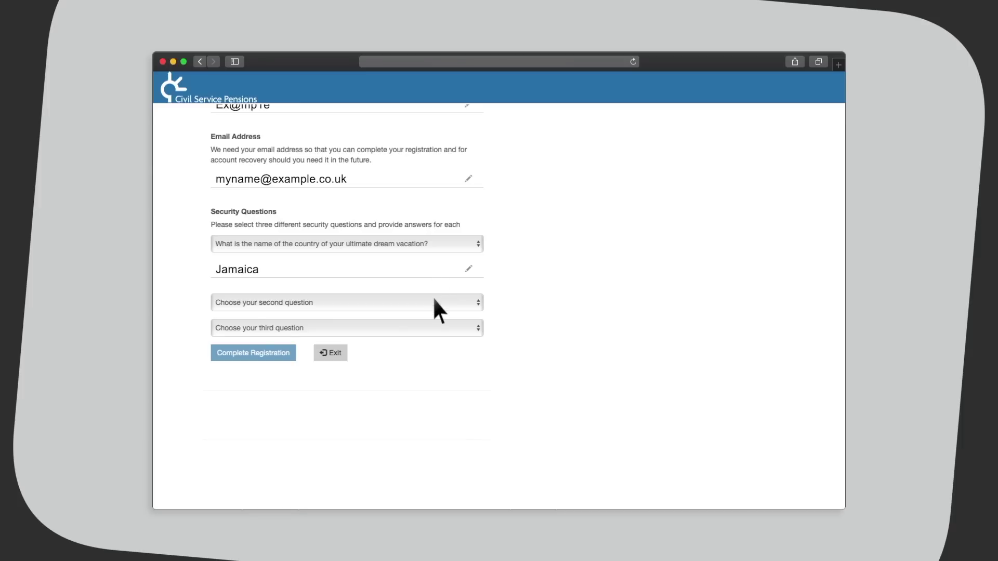
Choose favourite type of food as the second security question and enter its answer
{"action": "left_click", "coordinate": [436, 303]}
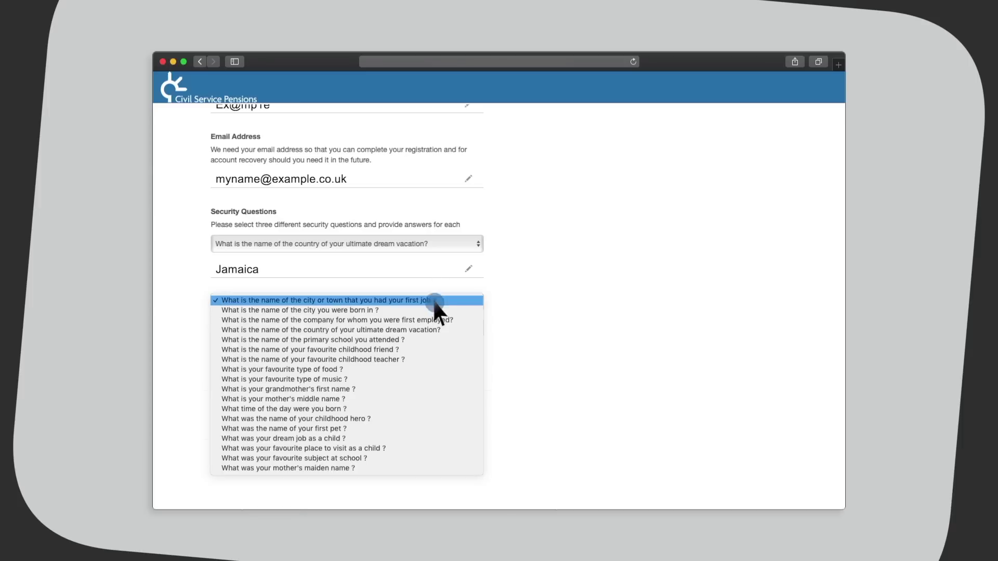
{"action": "left_click", "coordinate": [432, 368]}
{"action": "left_click", "coordinate": [433, 328]}
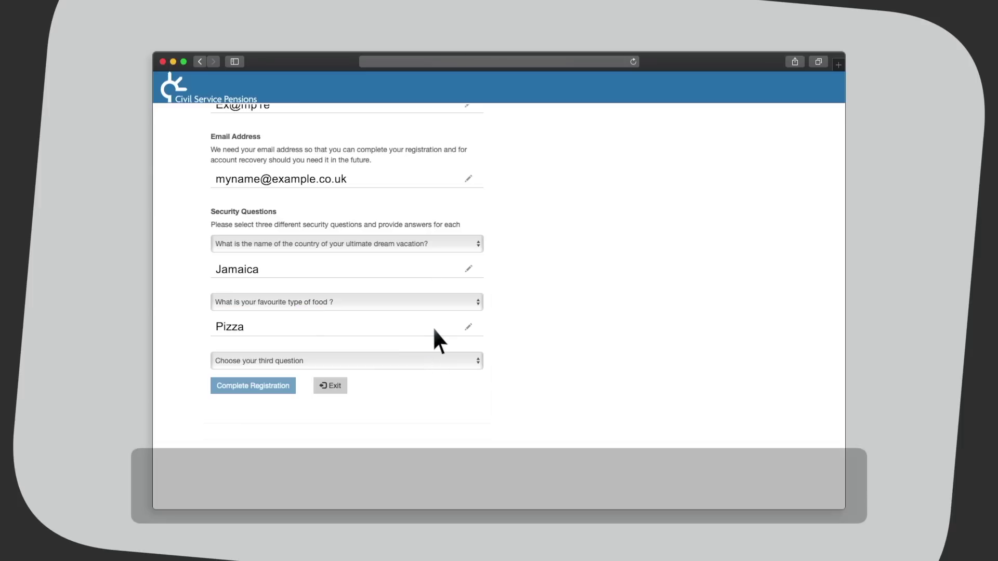
Choose birth city as the third security question, answer it, and complete the registration
{"action": "left_click", "coordinate": [435, 360]}
{"action": "left_click", "coordinate": [433, 368]}
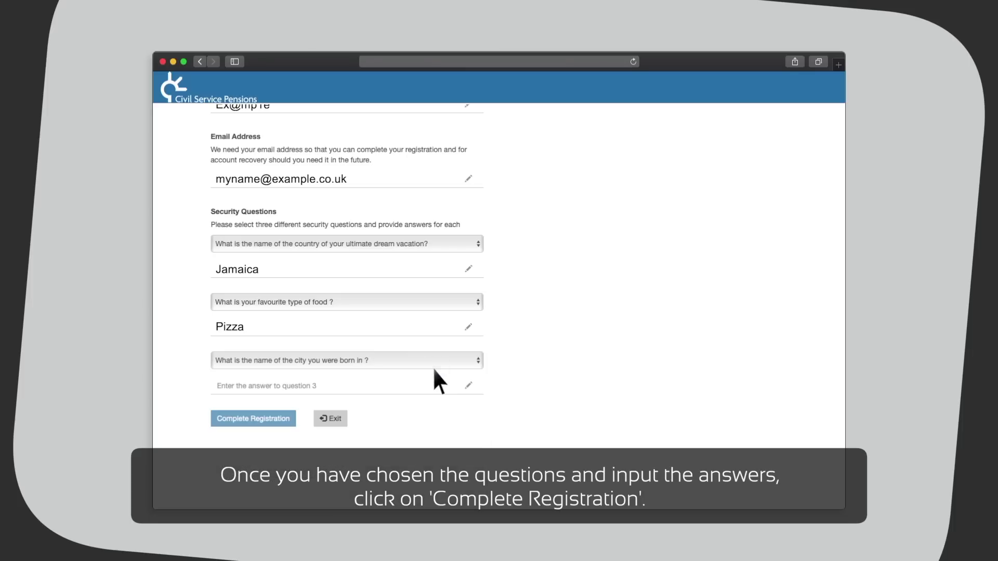
{"action": "left_click", "coordinate": [433, 384]}
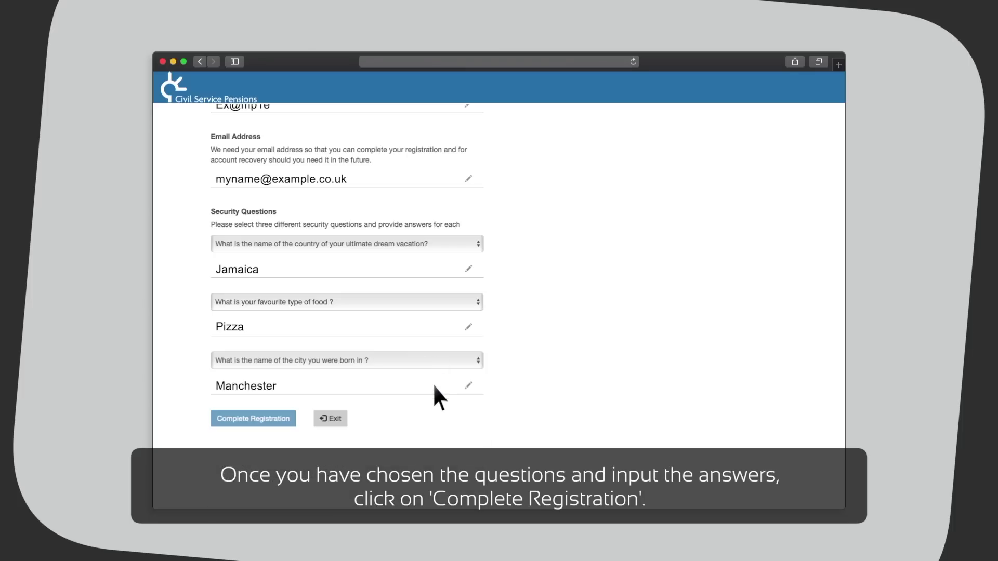
{"action": "left_click", "coordinate": [273, 420]}
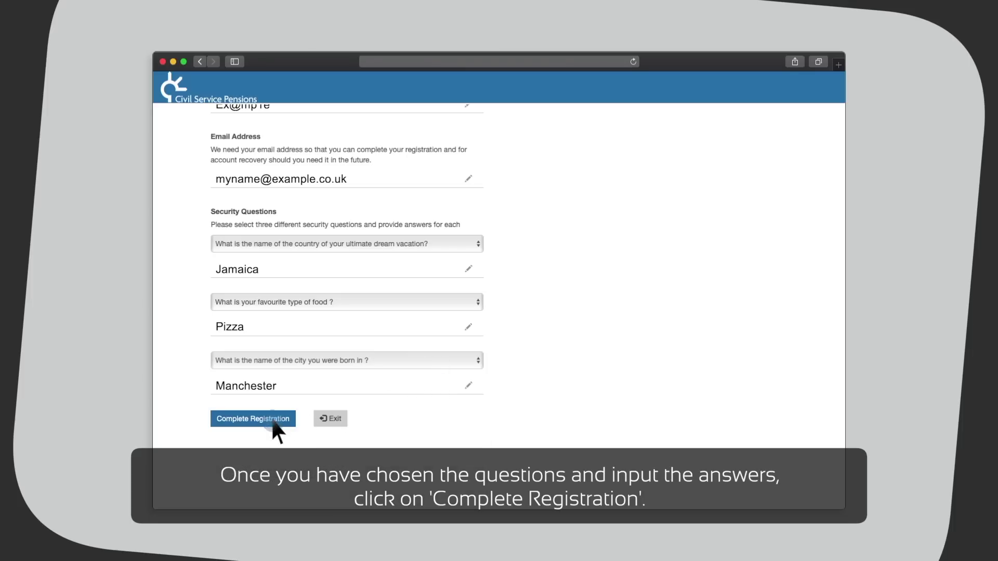